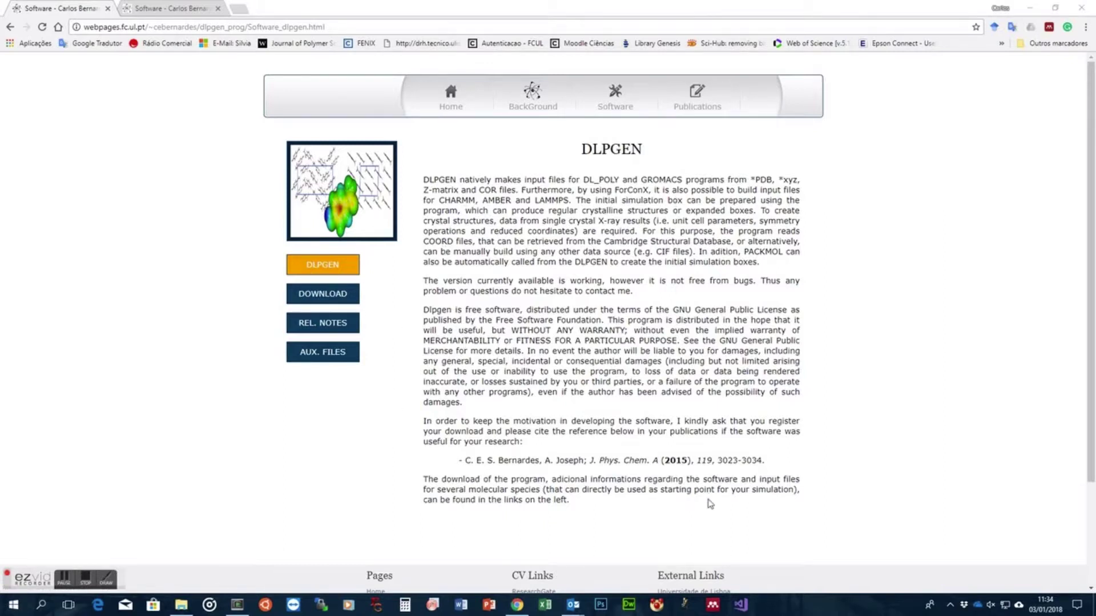
# - Open the DLPGEN download page and download dlpgen_2_1.tar from the link in the completed registration
pyautogui.click(337, 297)
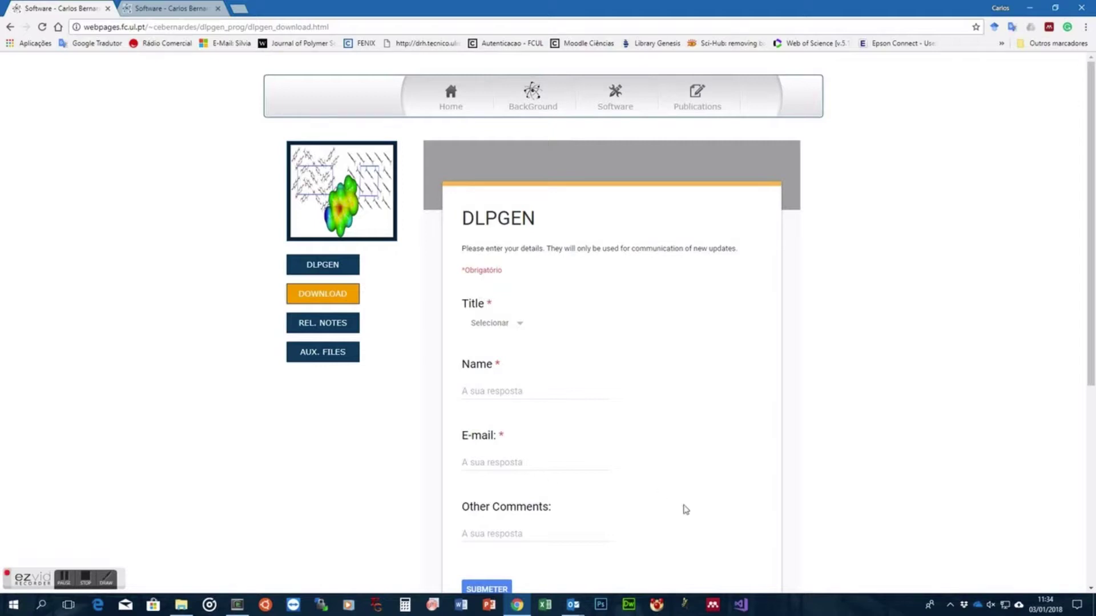
pyautogui.click(160, 9)
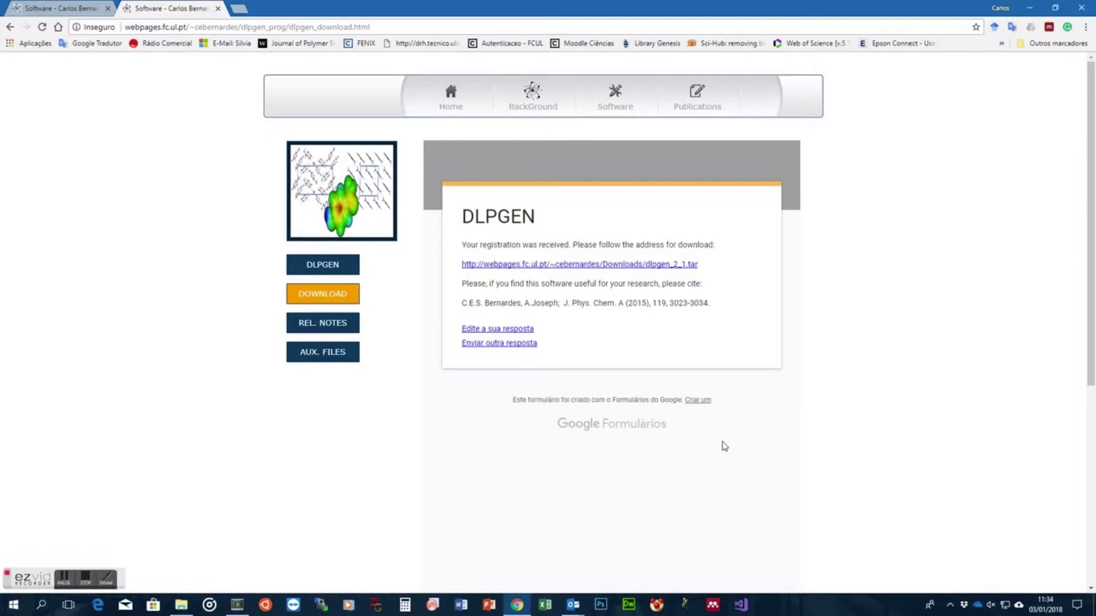
pyautogui.click(543, 271)
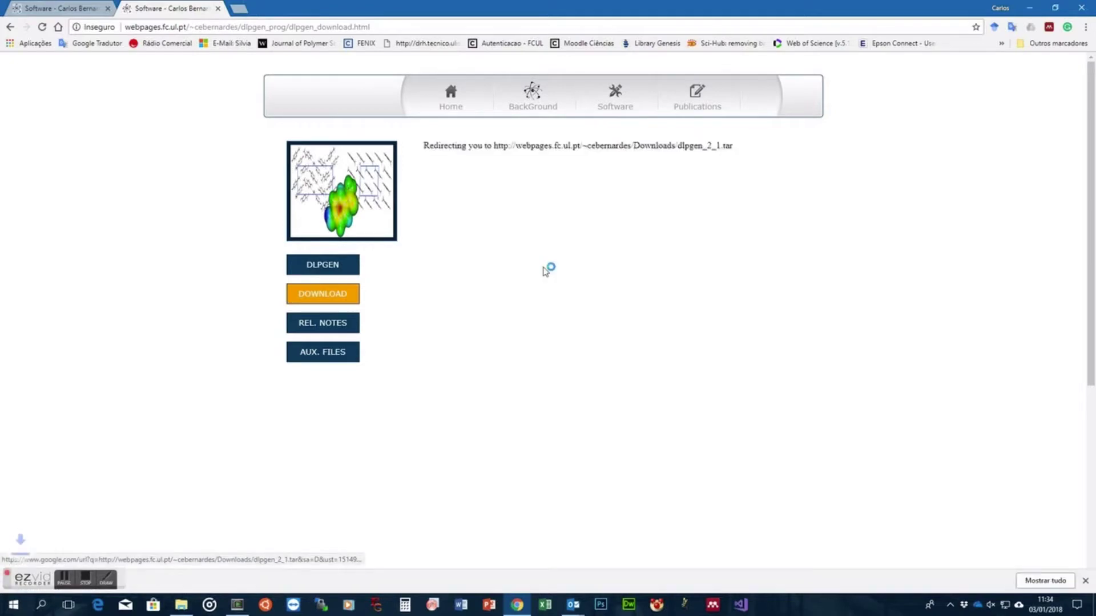
pyautogui.moveTo(39, 581); pyautogui.dragTo(571, 576)
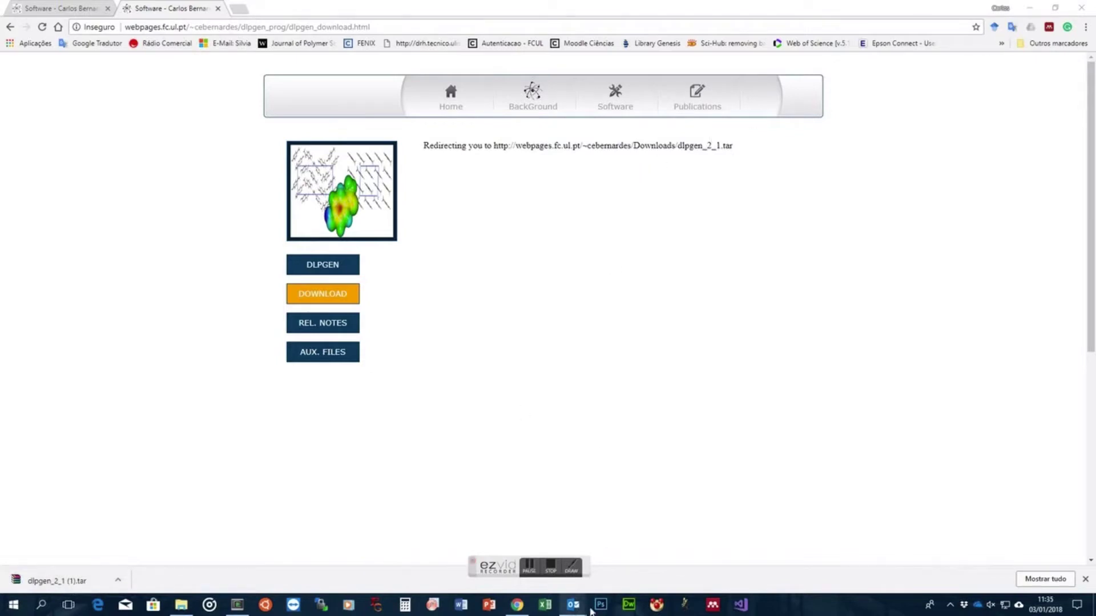
# - Switch to the DLPGEN Program Registration message in Outlook and copy the dlpgen_2_1.tar download address
pyautogui.moveTo(577, 608)
pyautogui.click(648, 550)
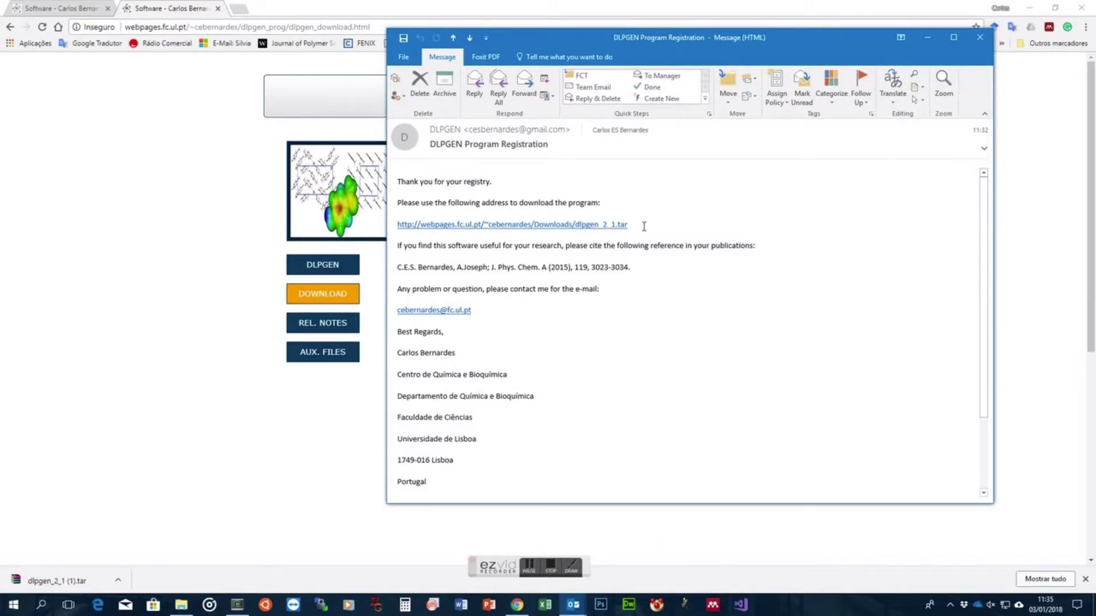
pyautogui.moveTo(640, 227); pyautogui.dragTo(398, 222)
pyautogui.hotkey('ctrl', 'c')
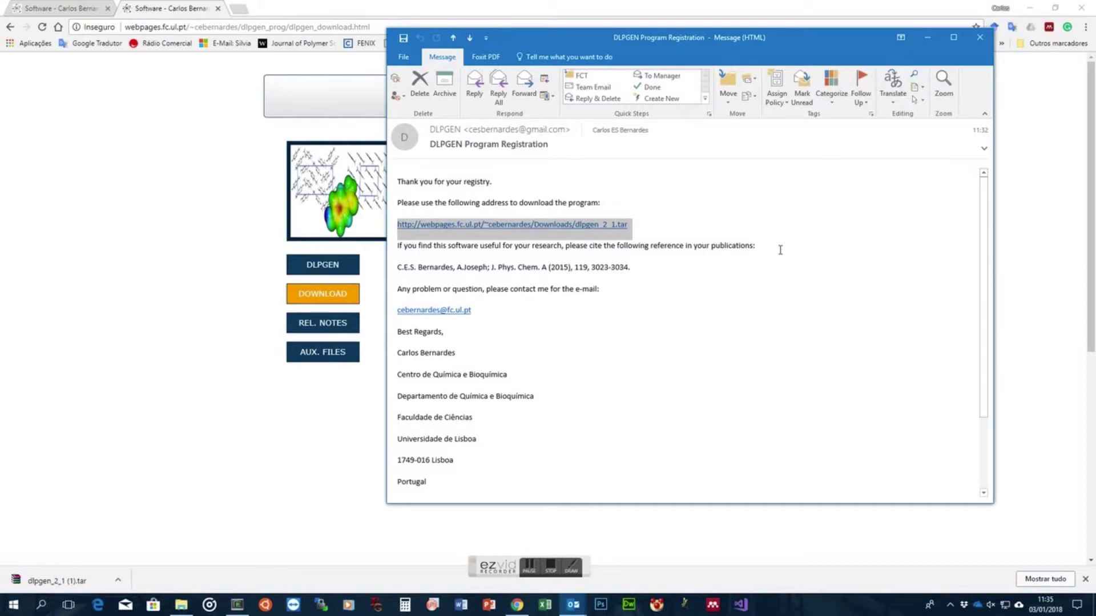
# - Switch to the Cygwin terminal and download dlpgen_2_1.tar with wget from the copied address
pyautogui.click(237, 604)
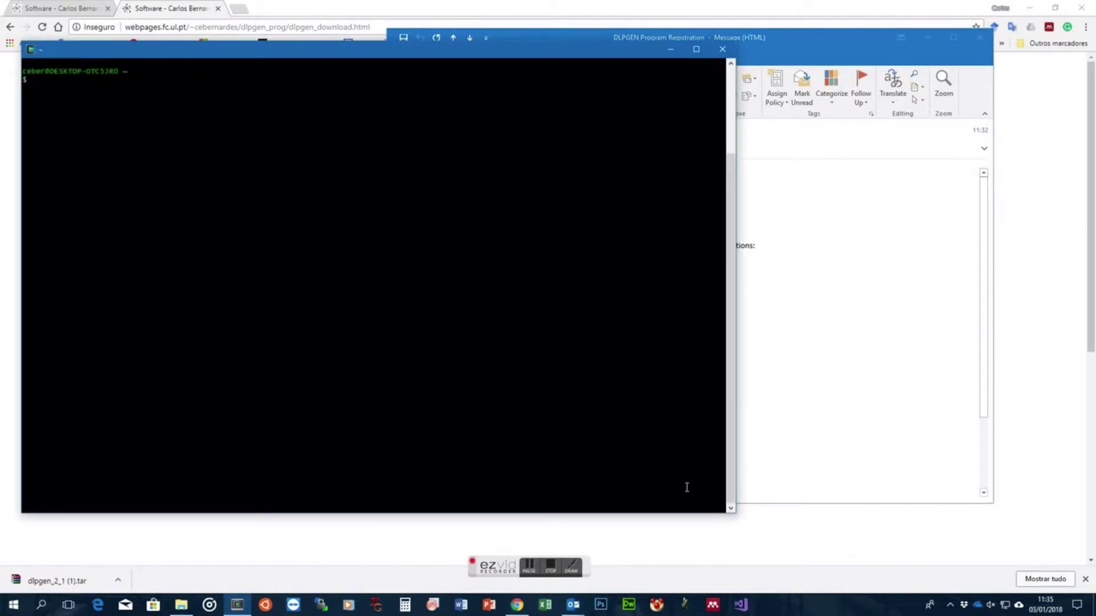
pyautogui.write('wget')
pyautogui.press('shift+Insert')
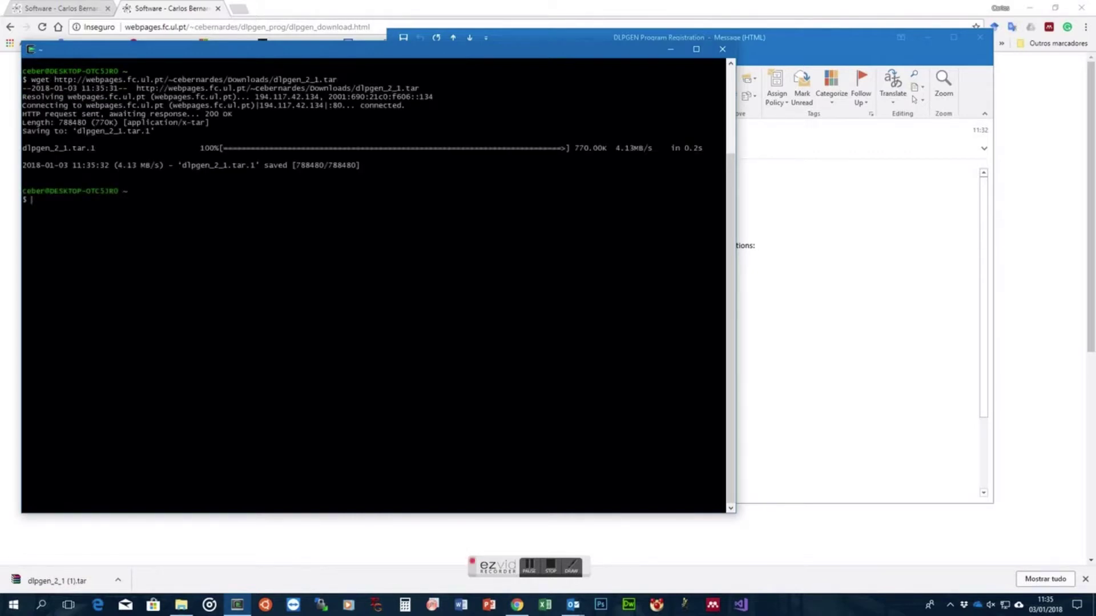
# - List the home directory and extract the dlpgen_2_1.tar archive with tar -xvf
pyautogui.write('ls')
pyautogui.press('Return')
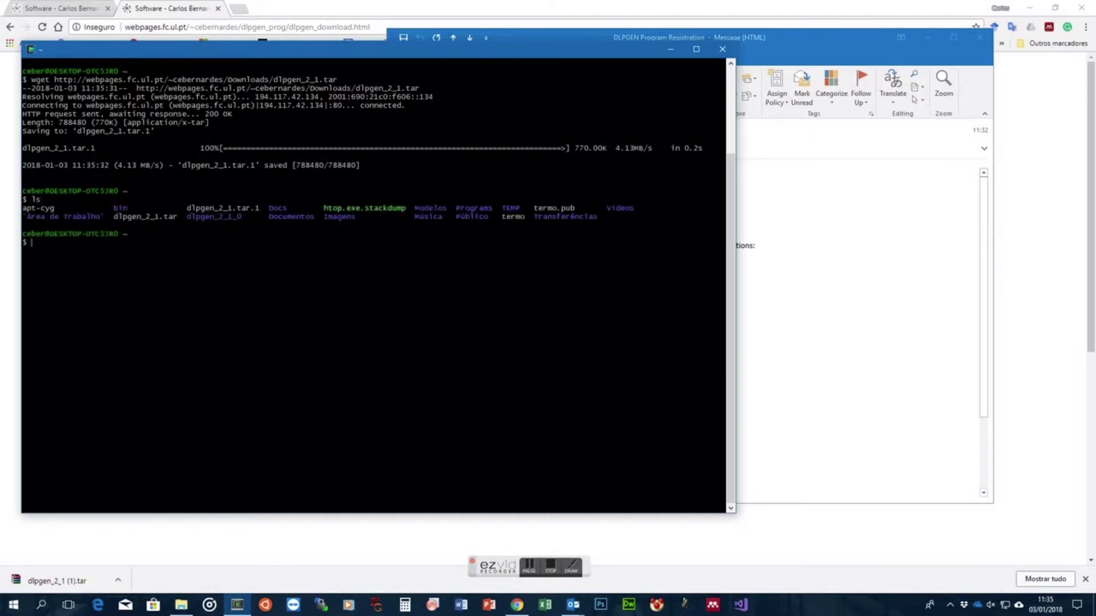
pyautogui.doubleClick(155, 217)
pyautogui.hotkey('ctrl', 'c')
pyautogui.write('tar -xvf')
pyautogui.press('shift+Insert')
pyautogui.press('Return')
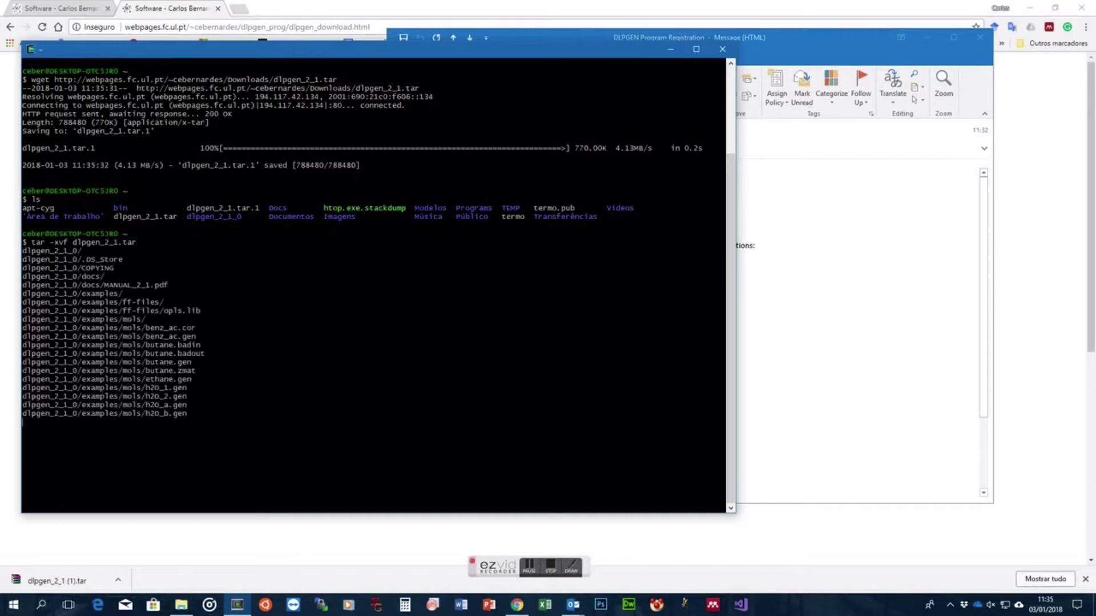
# - Change into the dlpgen_2_1_0 directory and list its contents
pyautogui.write('cd dlp')
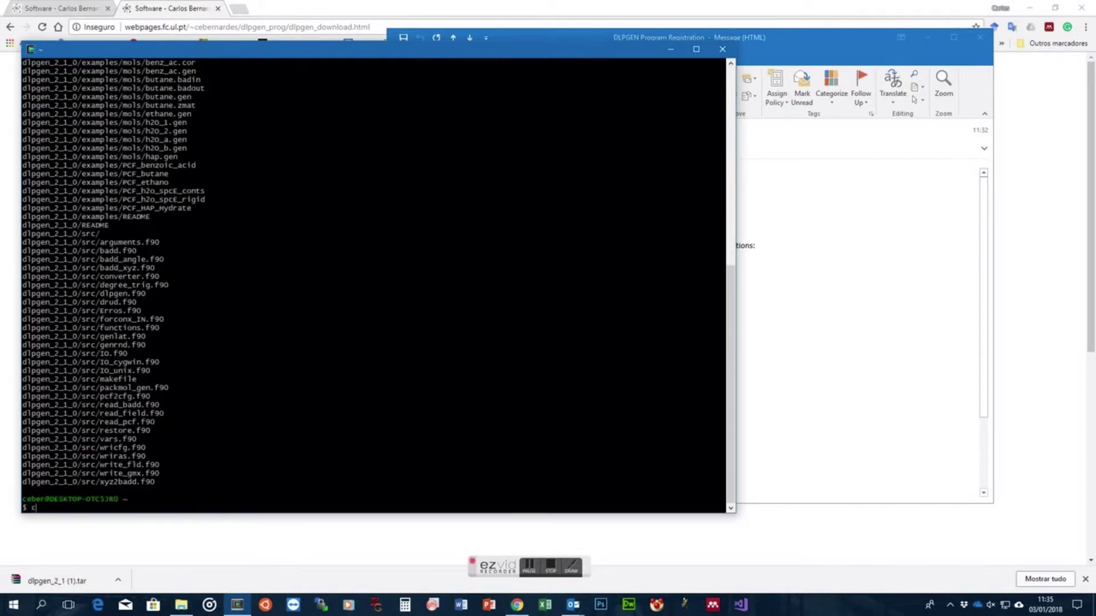
pyautogui.press('Tab')
pyautogui.press('Return')
pyautogui.write('ls')
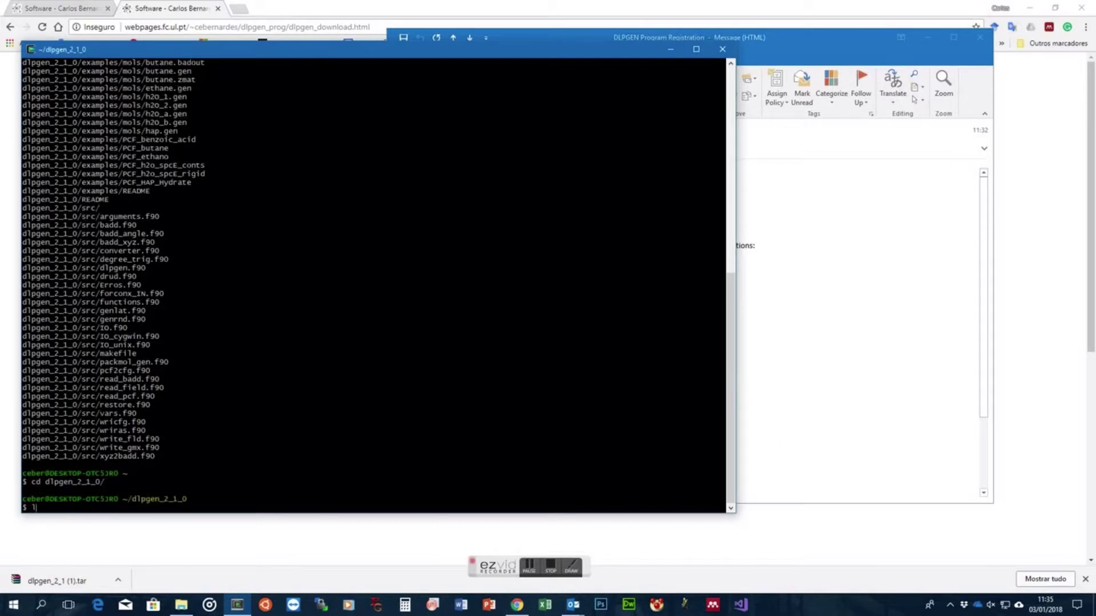
pyautogui.press('Return')
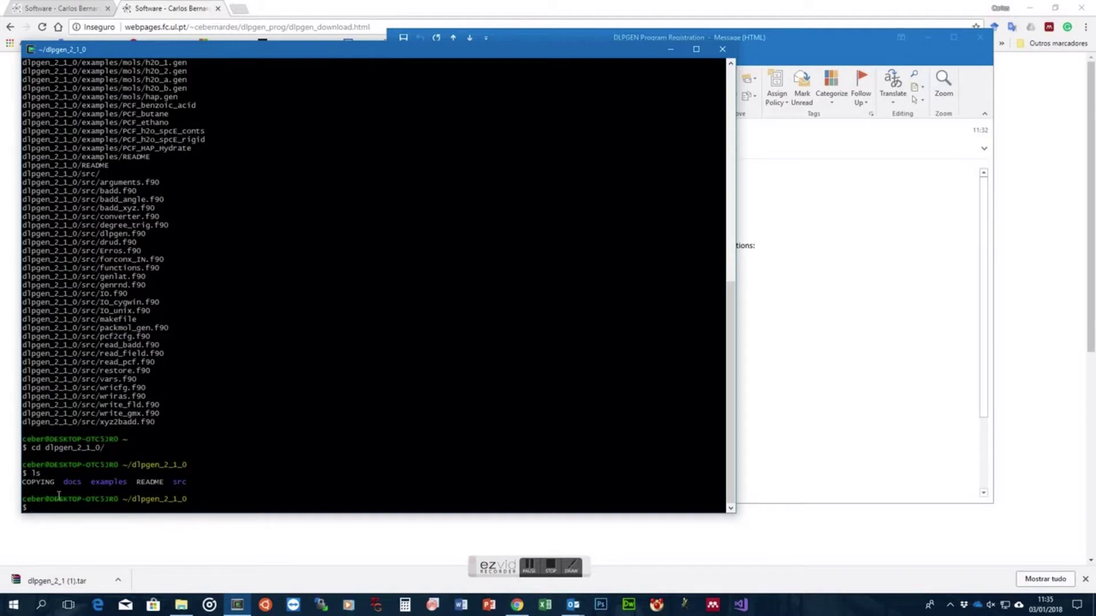
# - List the contents of the docs directory
pyautogui.doubleClick(72, 481)
pyautogui.hotkey('ctrl', 'c')
pyautogui.write('ls')
pyautogui.press('shift+Insert')
pyautogui.press('Return')
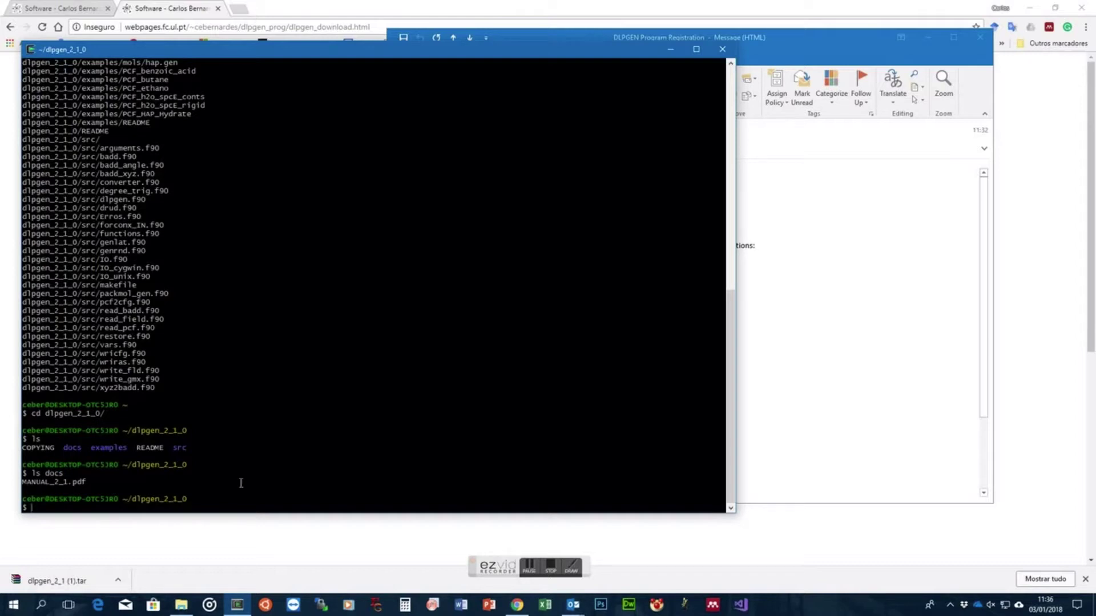
# - Switch to Chrome and open the auxiliary files page of the DLPGEN website
pyautogui.click(307, 11)
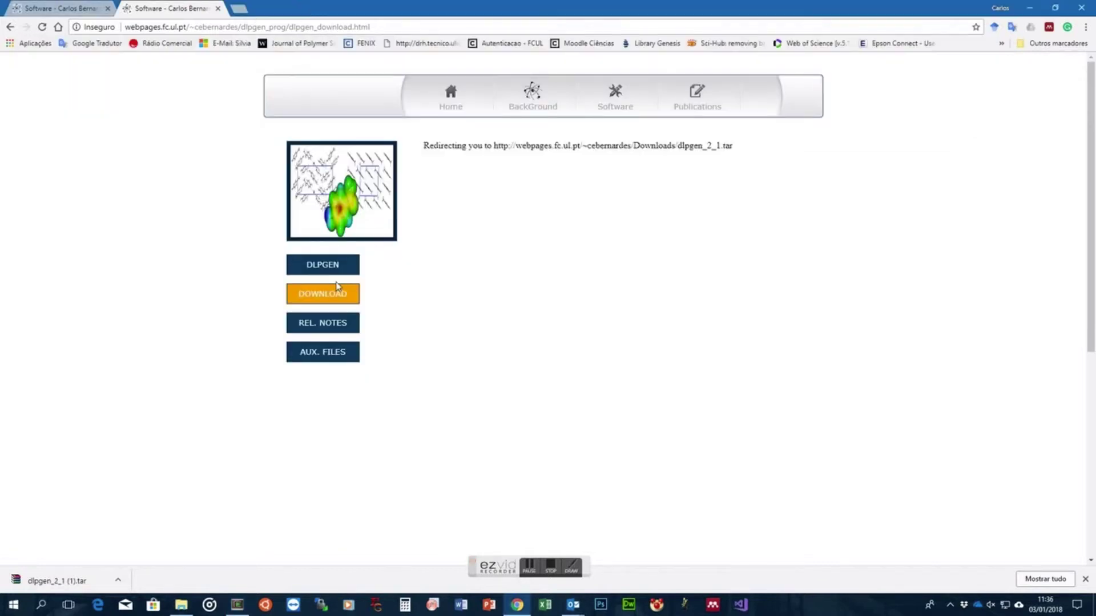
pyautogui.click(315, 358)
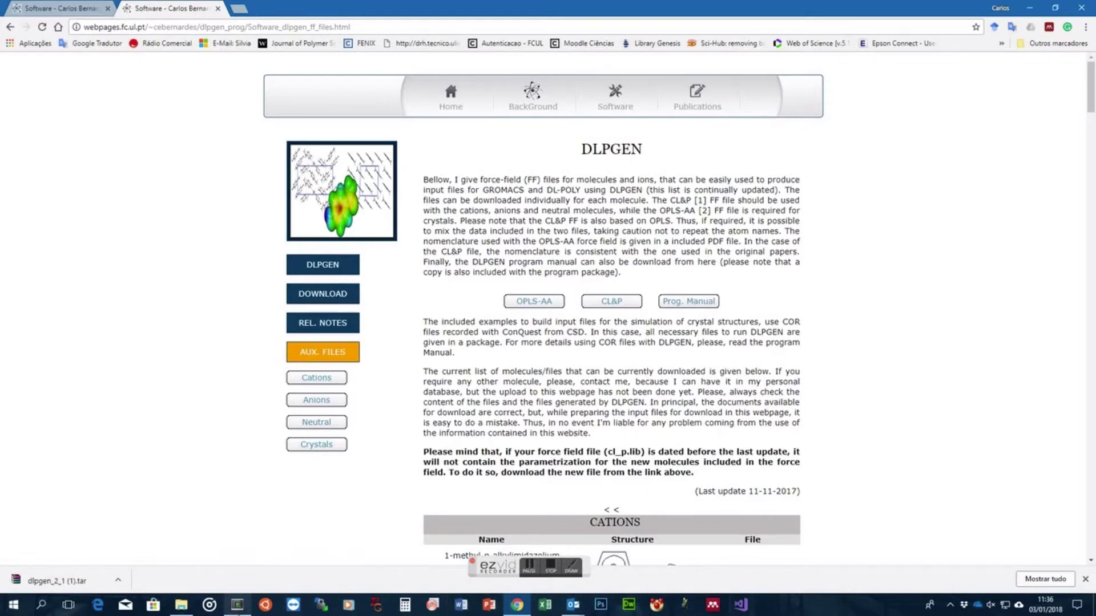
# - Switch back to the Cygwin terminal and list the contents of the examples directory
pyautogui.click(237, 605)
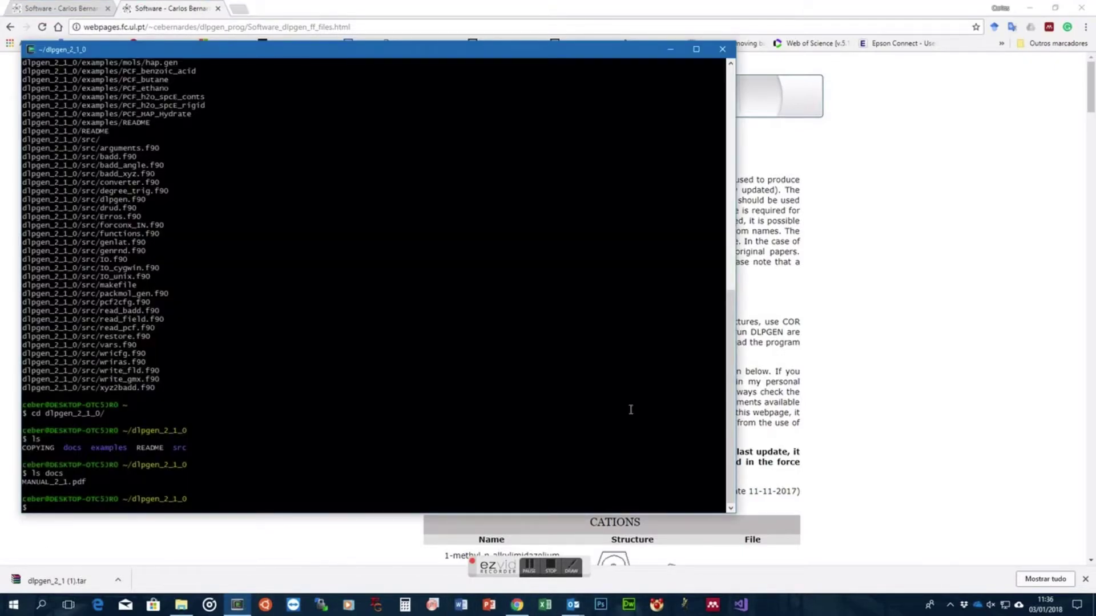
pyautogui.write('ls examples/')
pyautogui.press('Return')
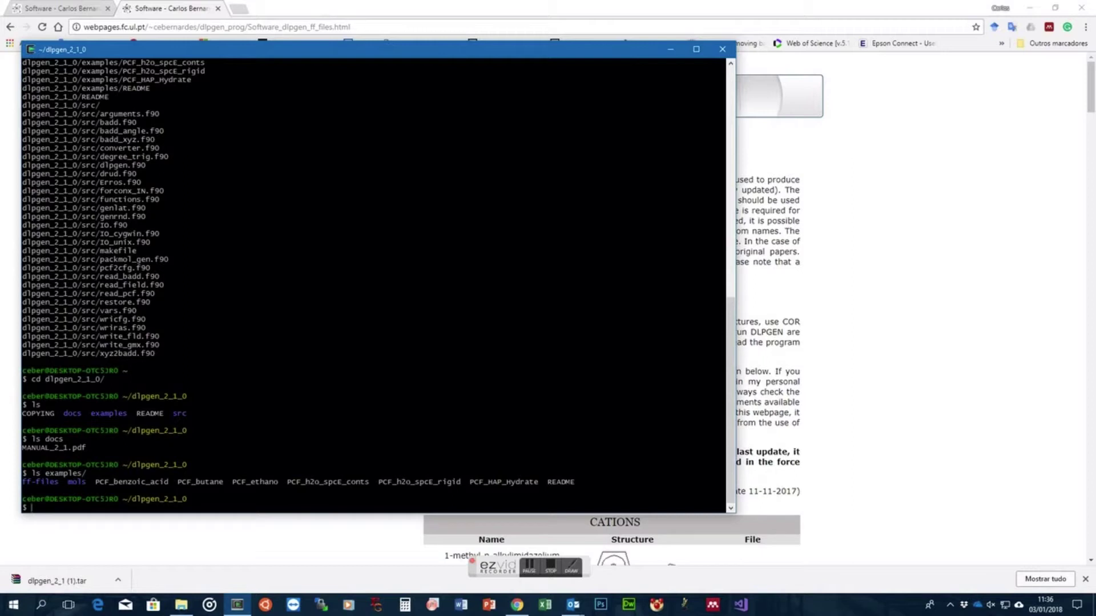
# - Change into the src directory and list its source files
pyautogui.write('cd src/')
pyautogui.press('Return')
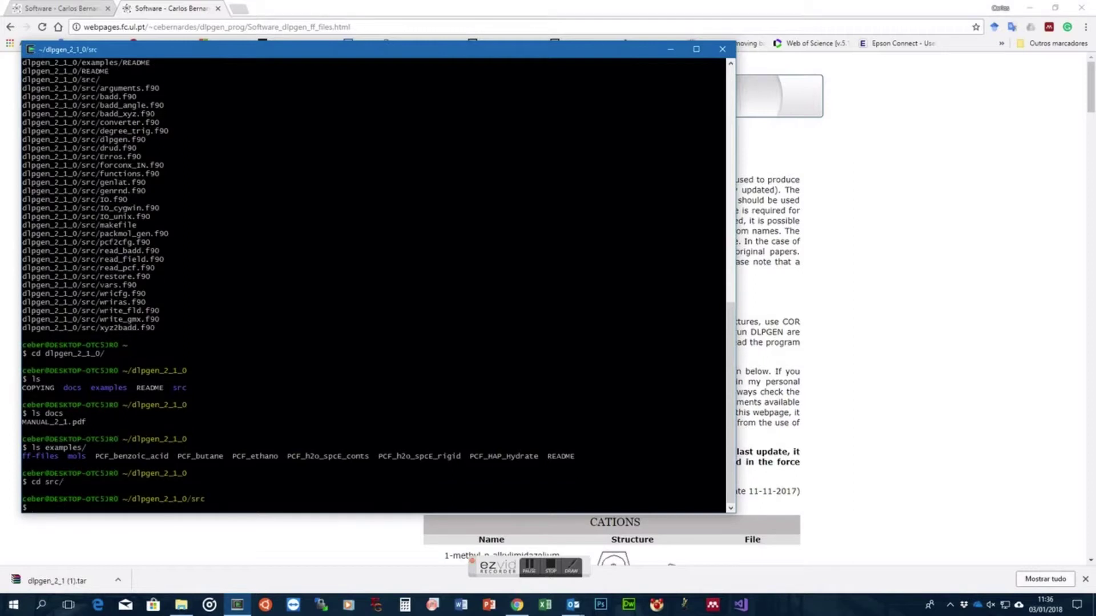
pyautogui.write('ls')
pyautogui.press('Return')
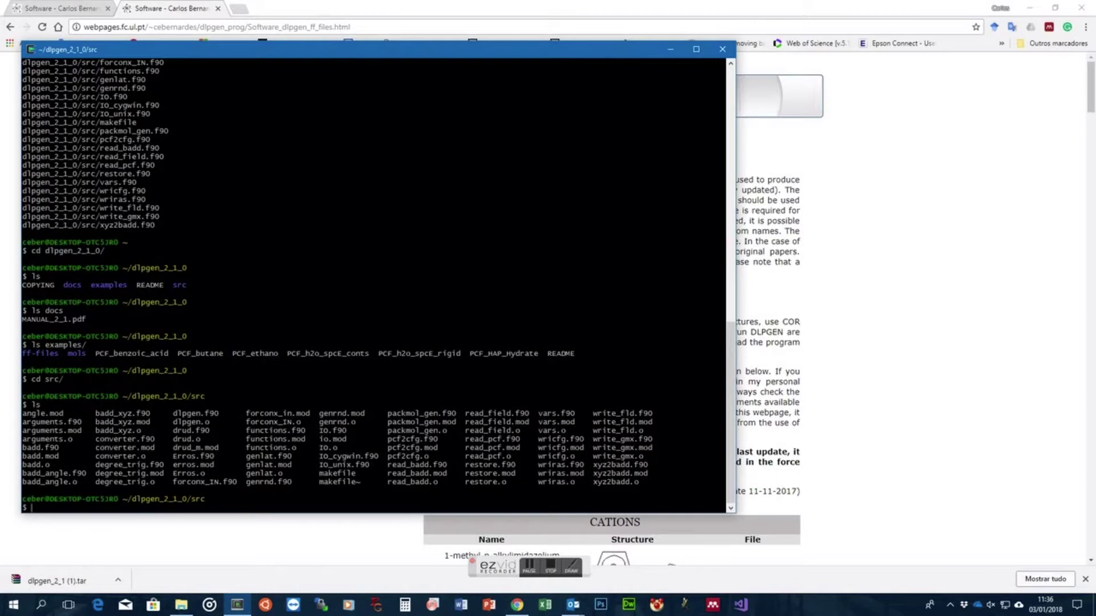
# - Remove the old compiled files with make clean and list the src directory again
pyautogui.write('make clean')
pyautogui.press('Return')
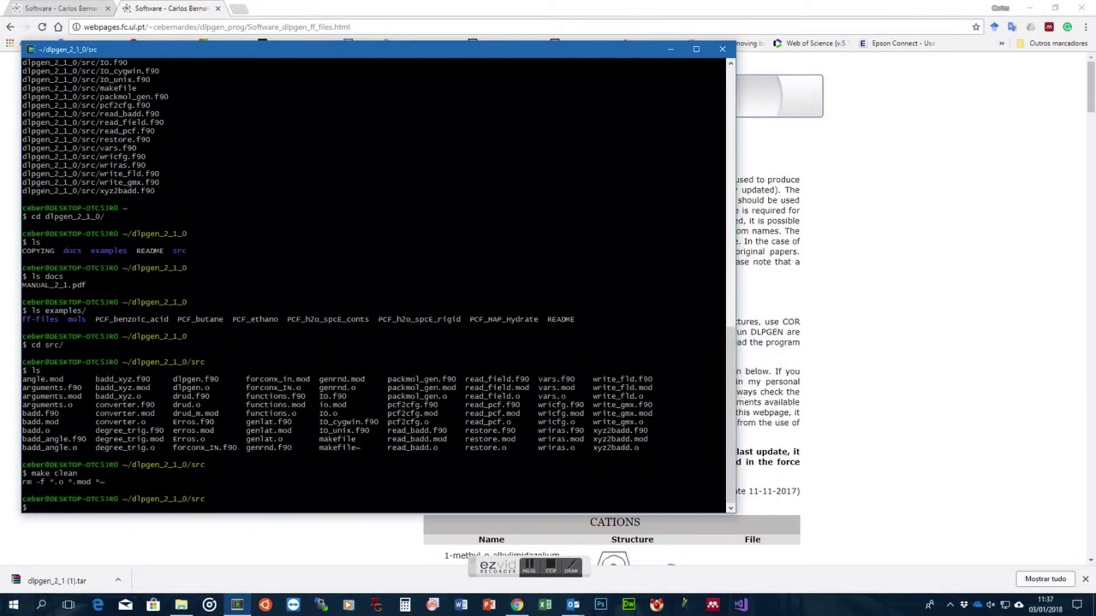
pyautogui.write('lls')
pyautogui.press('BackSpace')
pyautogui.press('BackSpace')
pyautogui.write('s')
pyautogui.press('Return')
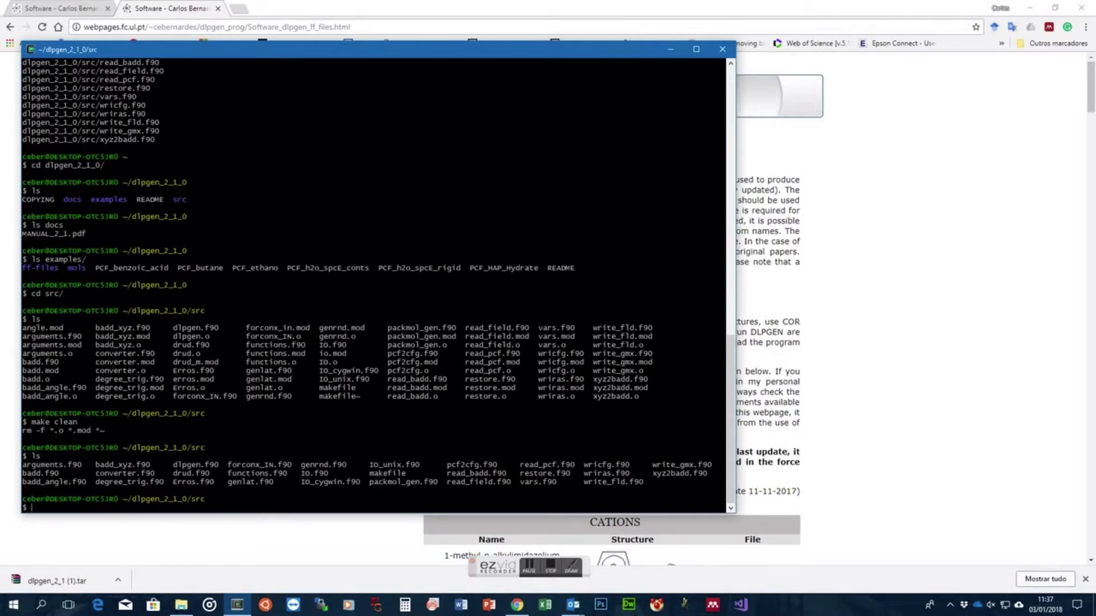
# - Run make without a target to check which target machines the makefile permits
pyautogui.write('make')
pyautogui.press('Return')
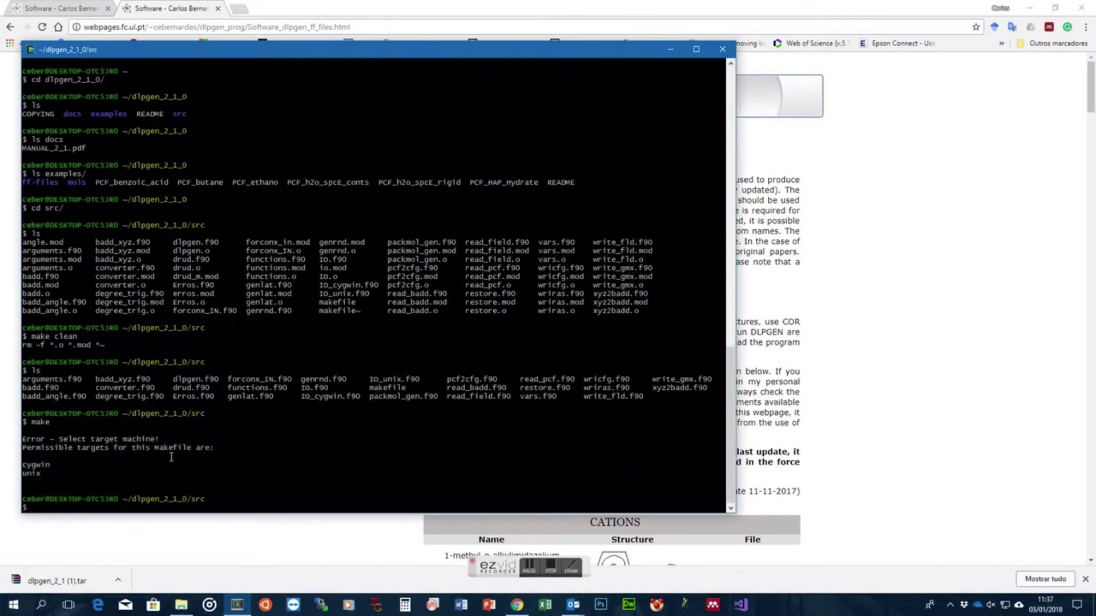
pyautogui.doubleClick(33, 464)
pyautogui.doubleClick(32, 473)
pyautogui.write('nano makefile')
pyautogui.press('Return')
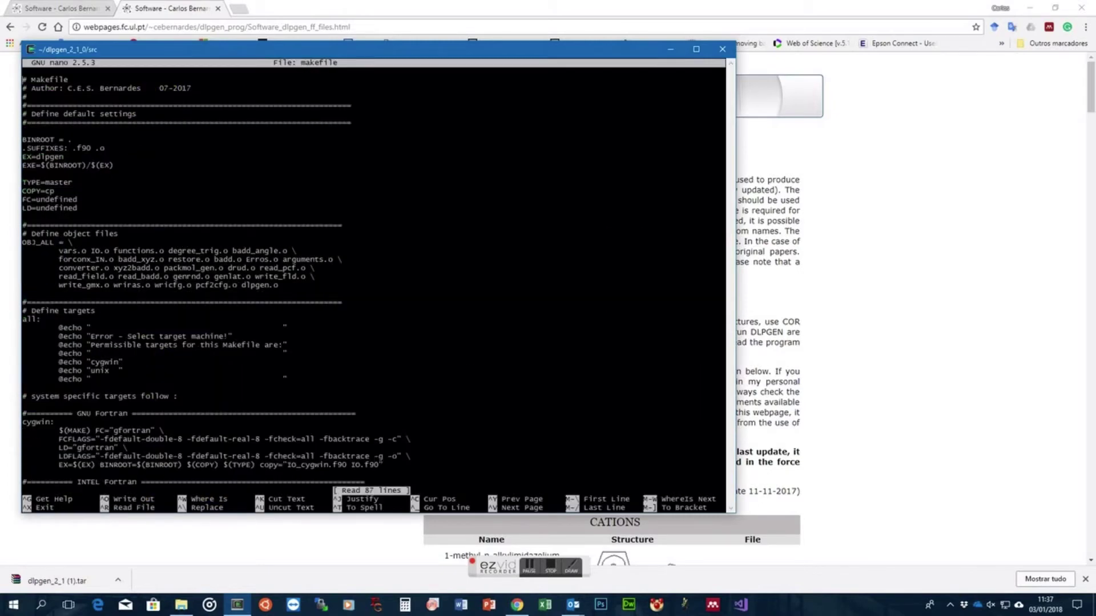
pyautogui.hotkey('ctrl', 'x')
# - Open the makefile in emacs by changing the editor in the previous command
pyautogui.press('Up')
pyautogui.press('Left')
pyautogui.press('Left')
pyautogui.press('Left')
pyautogui.press('Left')
pyautogui.press('BackSpace')
pyautogui.press('BackSpace')
pyautogui.press('BackSpace')
pyautogui.press('BackSpace')
pyautogui.write('p')
pyautogui.write('emacs')
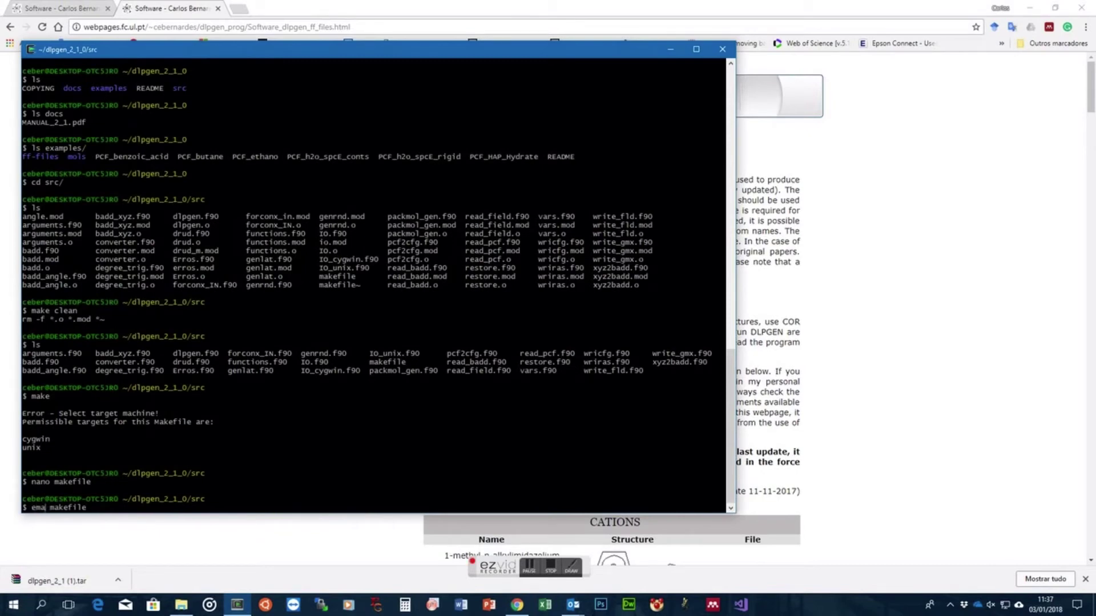
pyautogui.press('Return')
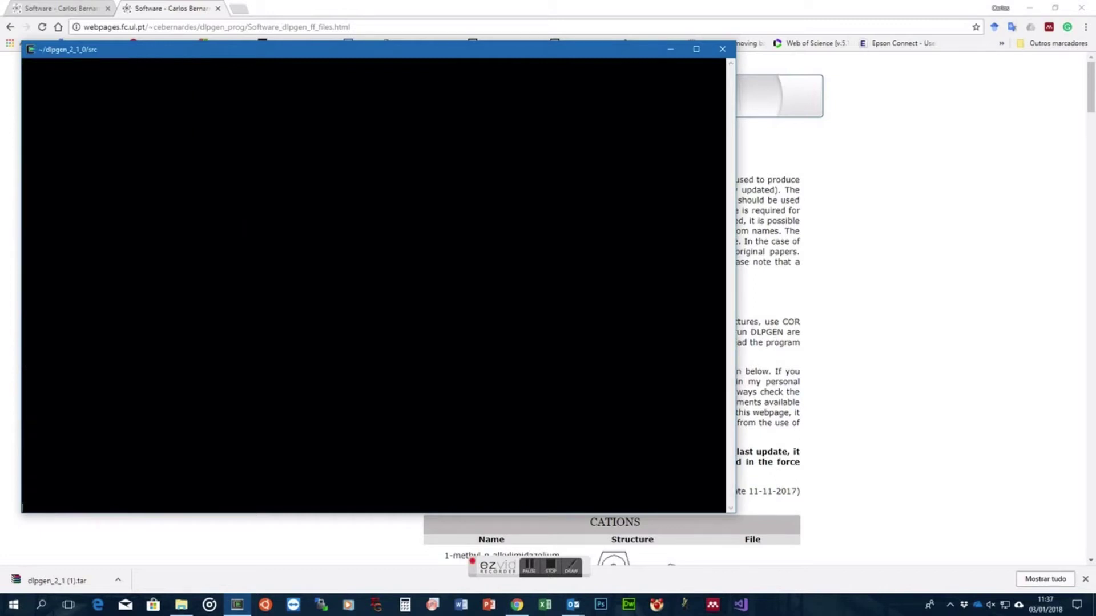
# - Set BINROOT to ~/bin in the makefile, save it and exit emacs
pyautogui.press('Down')
pyautogui.press('Down')
pyautogui.press('Down')
pyautogui.press('Down')
pyautogui.press('Down')
pyautogui.press('Down')
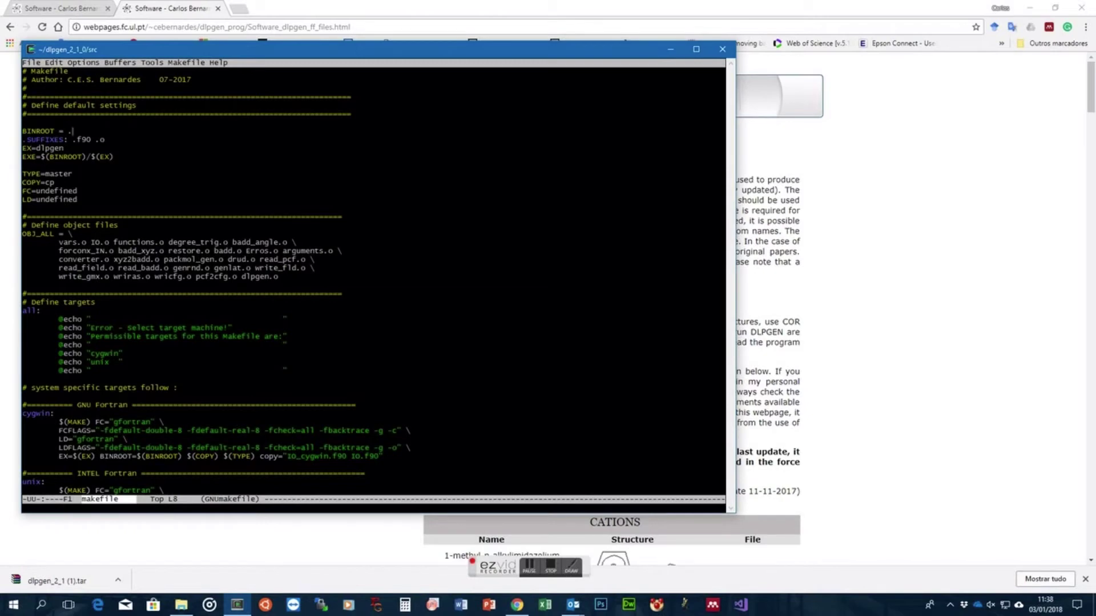
pyautogui.press('BackSpace')
pyautogui.write('~/bin')
pyautogui.hotkey('ctrl', 'x')
pyautogui.hotkey('ctrl', 'c')
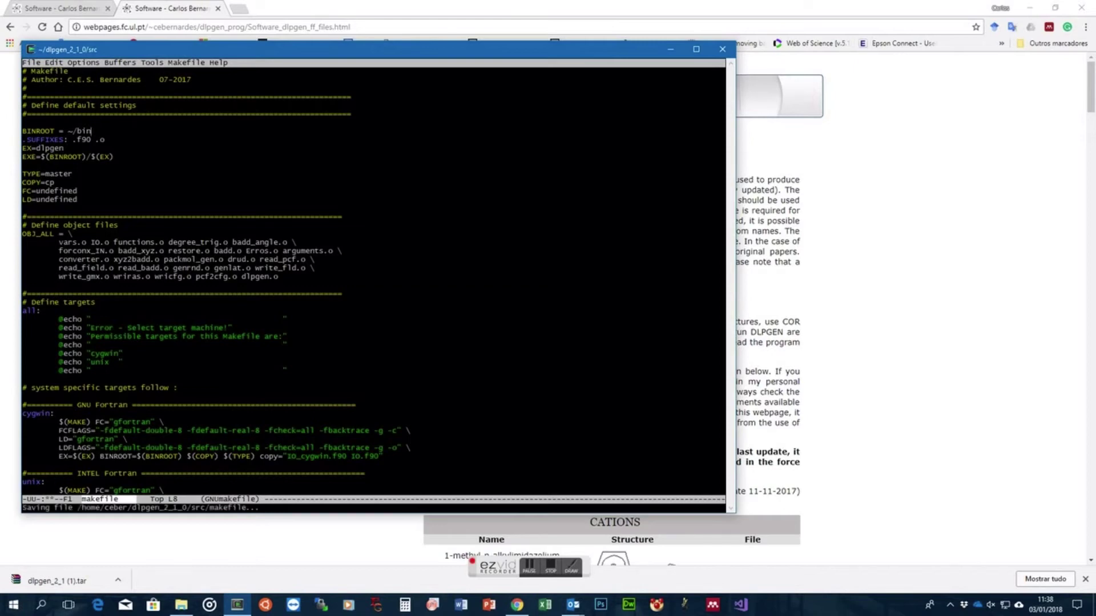
# - Compile DLPGEN for the cygwin target with make cygwin
pyautogui.write('make ')
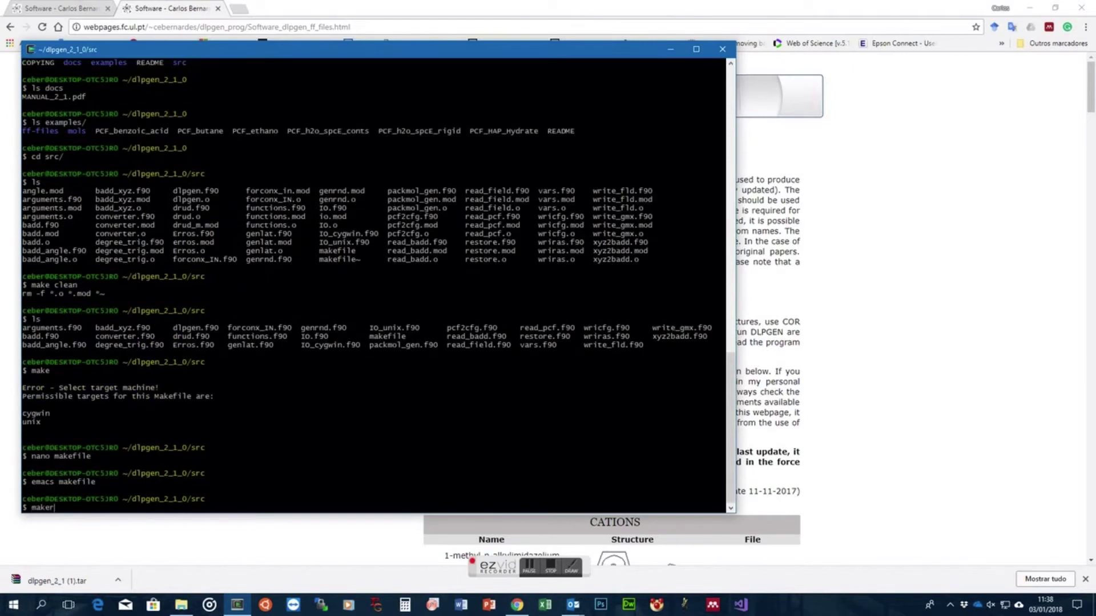
pyautogui.write('cygwin')
pyautogui.press('Return')
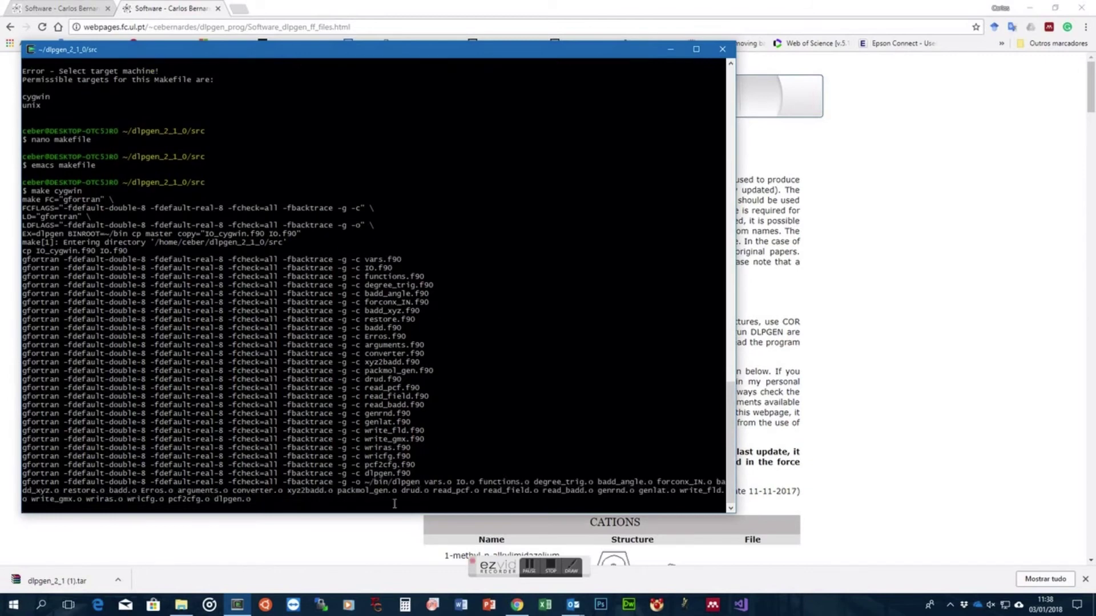
pyautogui.moveTo(362, 457); pyautogui.dragTo(420, 457)
pyautogui.click(354, 497)
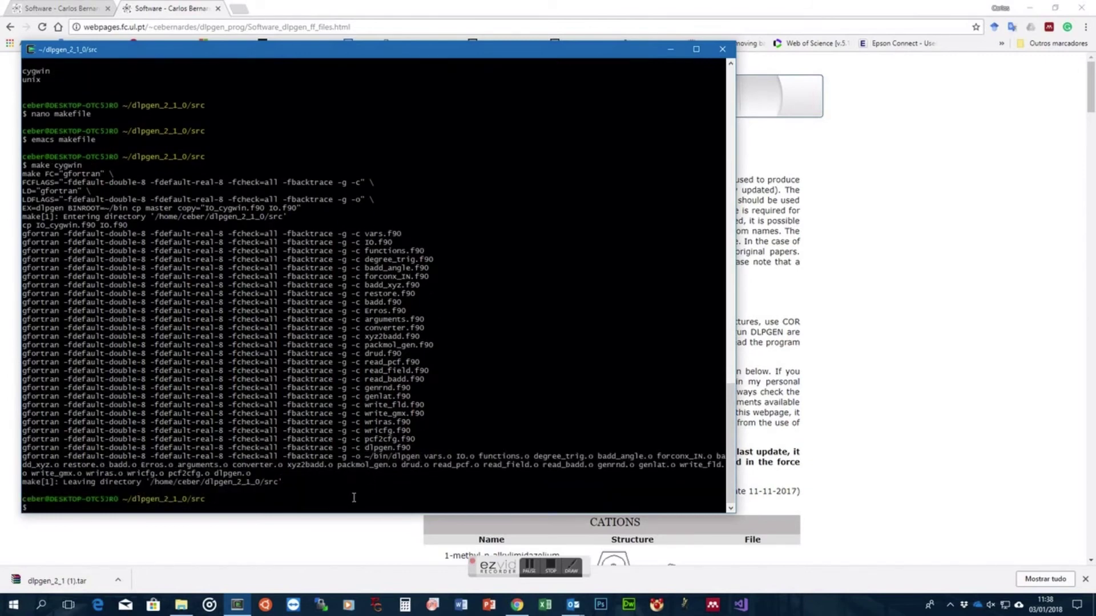
# - Check the location of dlpgen.exe with which and query the installed version with dlpgen --version
pyautogui.write('which dlpgen.exe')
pyautogui.press('Return')
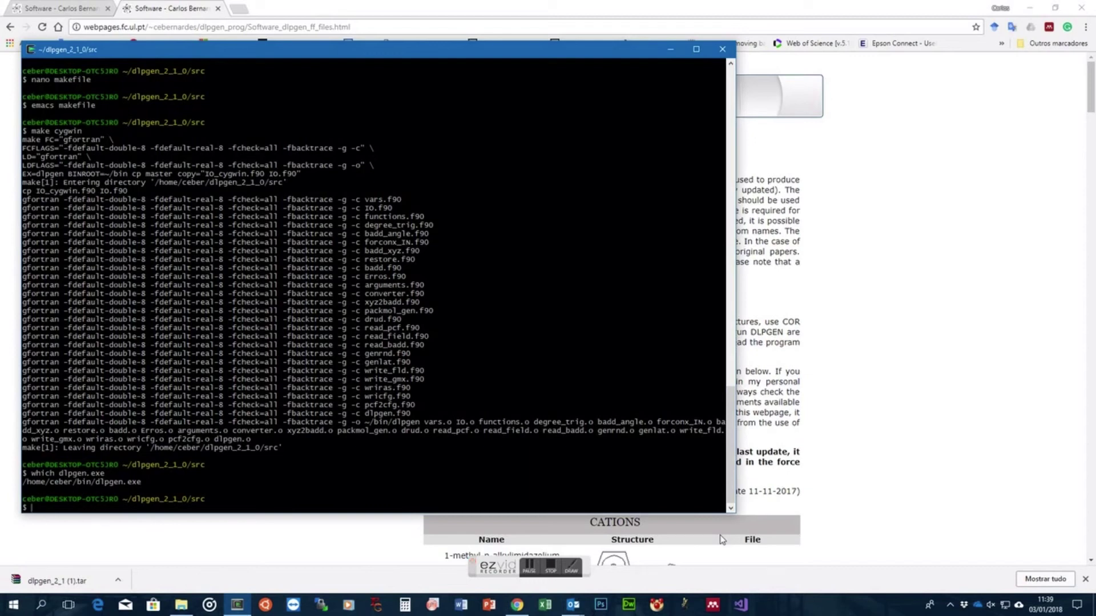
pyautogui.write('dlpgen --version')
pyautogui.press('Return')
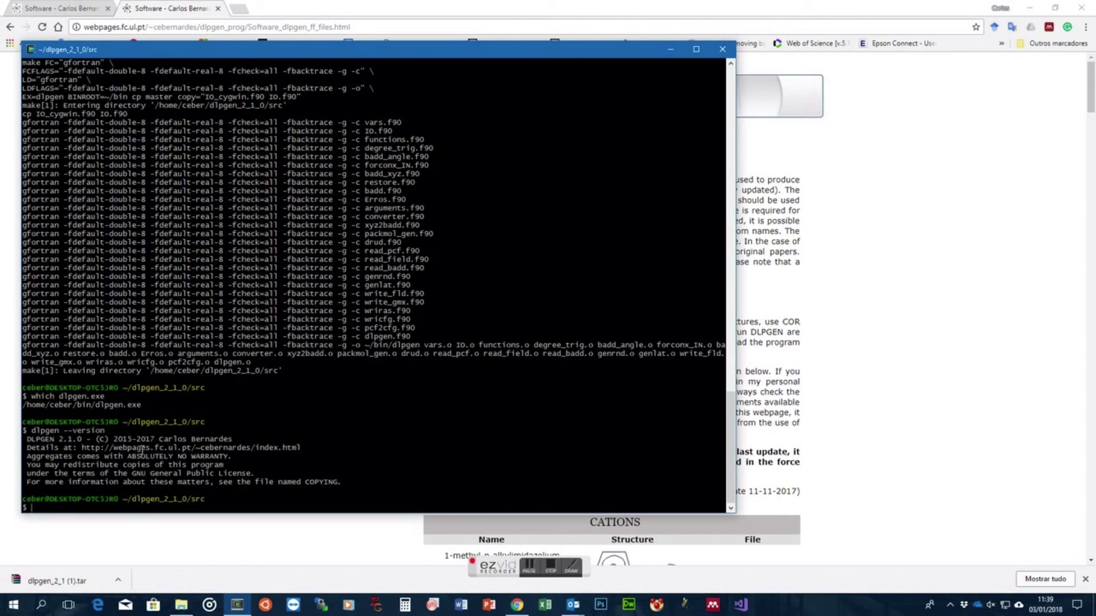
pyautogui.click(551, 566)
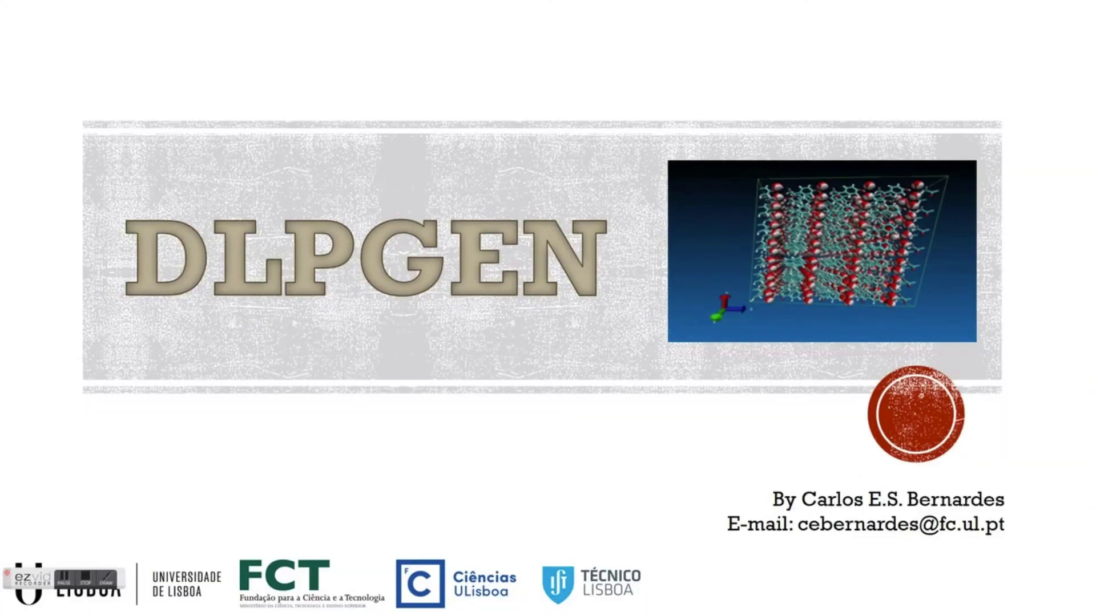